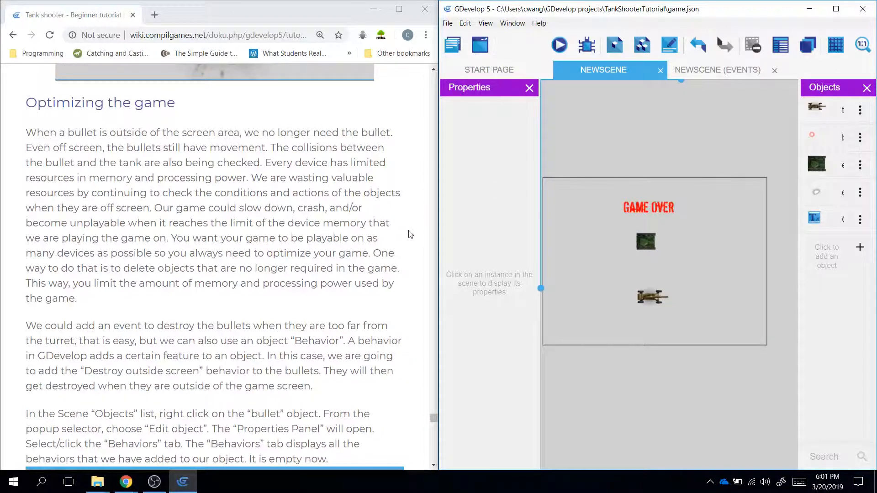
# Step: Open the bullet object's behaviors for editing and remove its existing DestroyOutside behavior
pyautogui.scroll(-2, 411, 235)
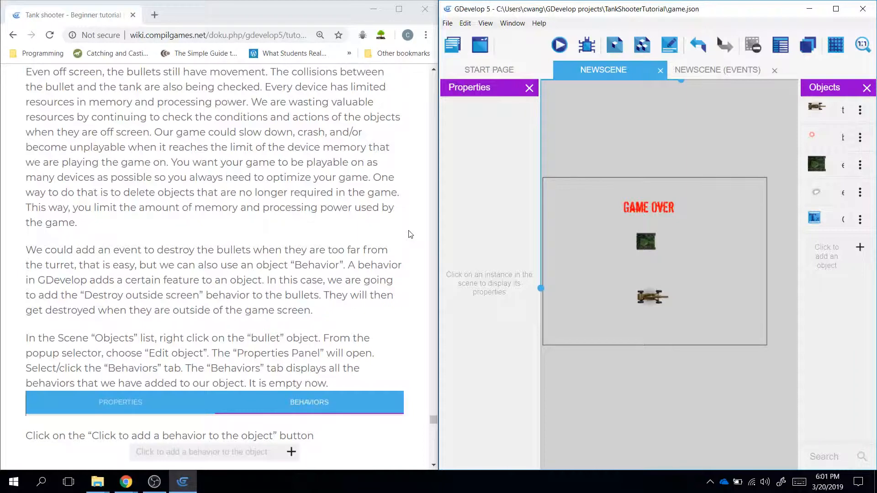
pyautogui.scroll(-5, 410, 234)
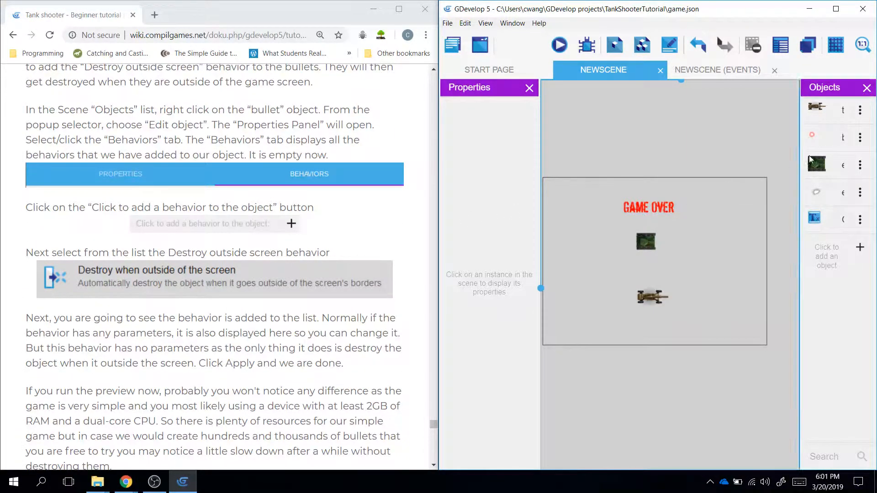
pyautogui.click(860, 138)
pyautogui.click(811, 159)
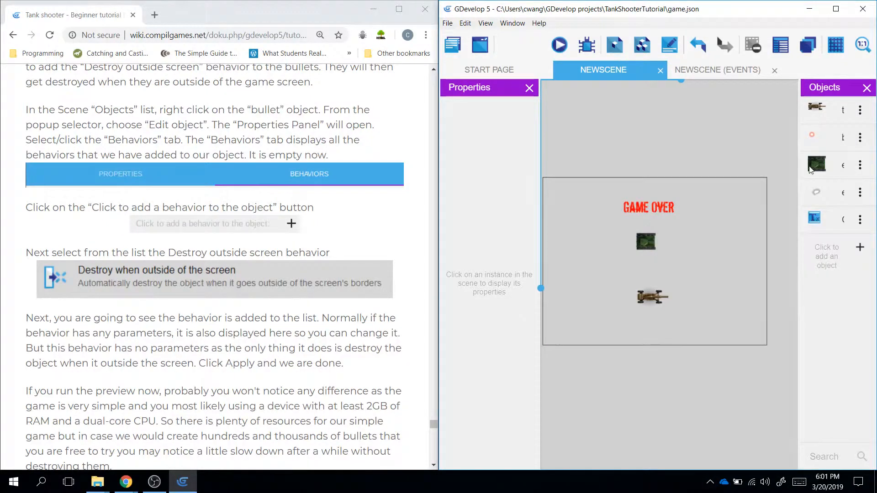
pyautogui.click(703, 160)
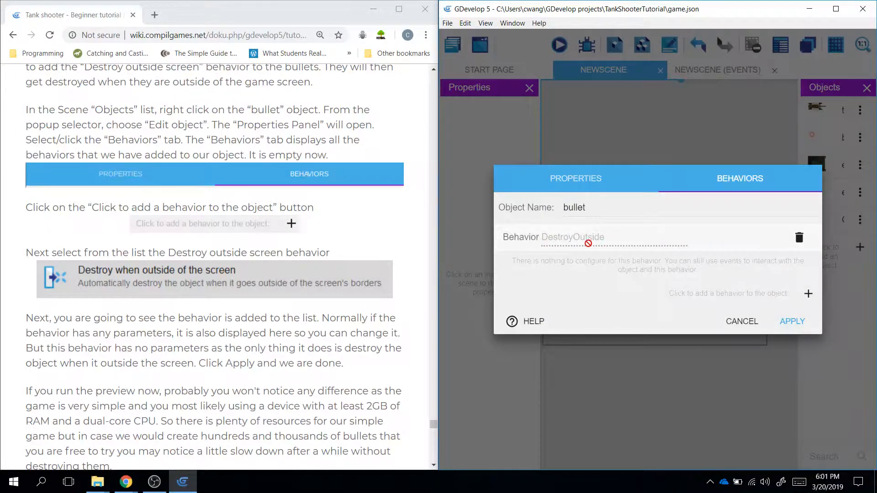
pyautogui.click(800, 237)
pyautogui.click(477, 241)
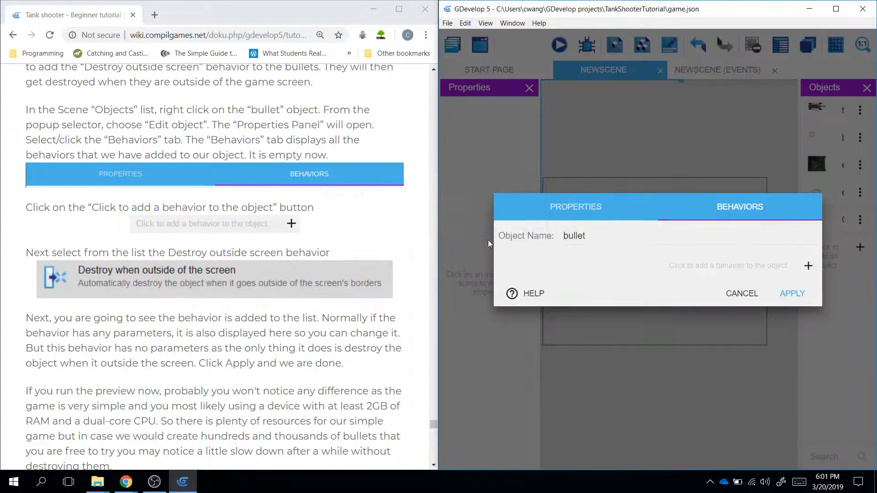
# Step: Add the "Destroy when outside of the screen" behavior to the bullet object and apply the change
pyautogui.click(808, 266)
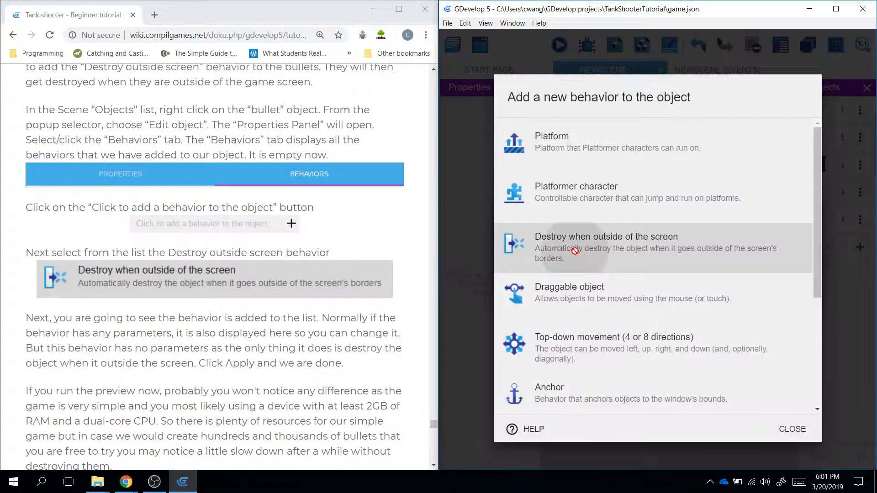
pyautogui.click(541, 254)
pyautogui.click(788, 321)
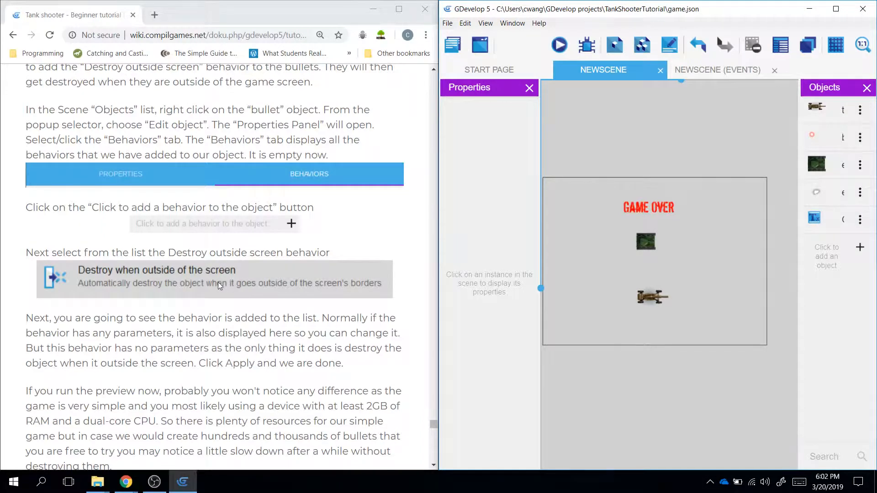
# Step: Create a new Sprite object for the background using the image Background.jpg, and apply it
pyautogui.scroll(-7, 220, 286)
pyautogui.scroll(-4, 219, 286)
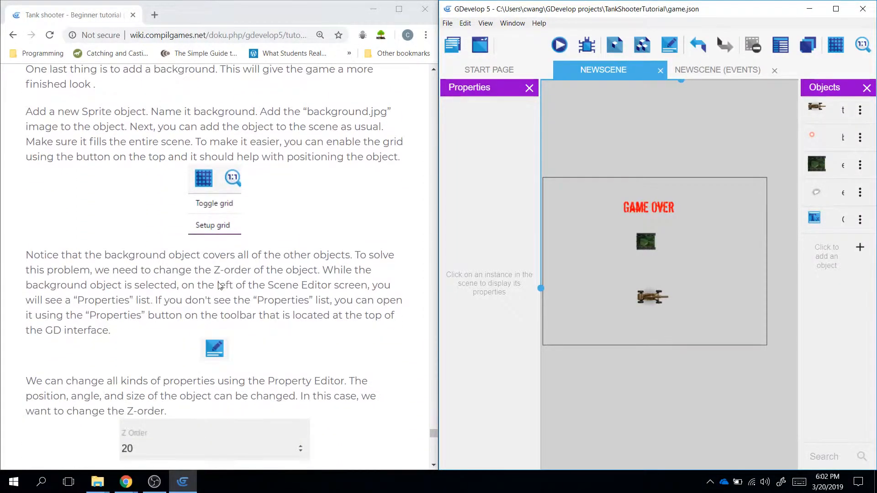
pyautogui.scroll(3, 219, 286)
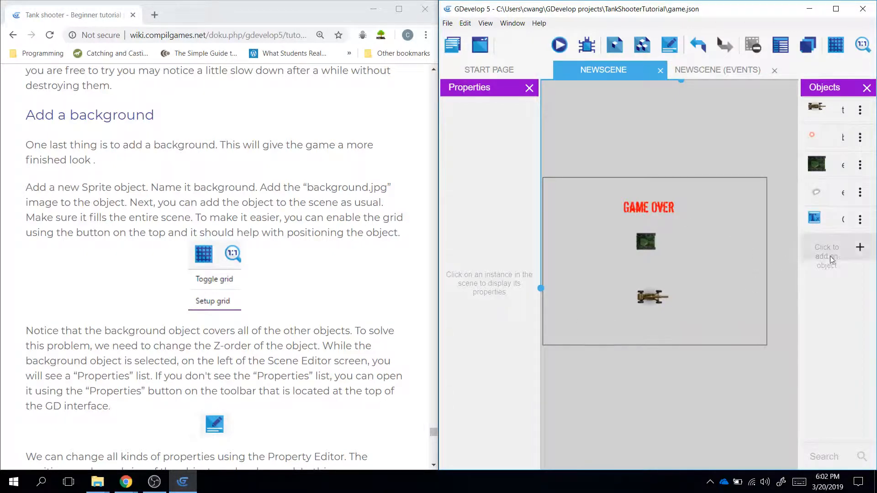
pyautogui.click(860, 250)
pyautogui.click(621, 144)
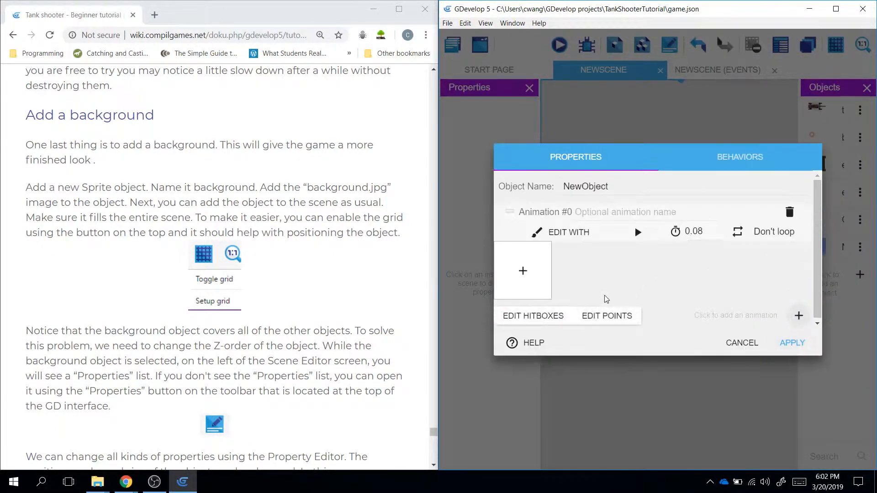
pyautogui.click(523, 274)
pyautogui.doubleClick(563, 90)
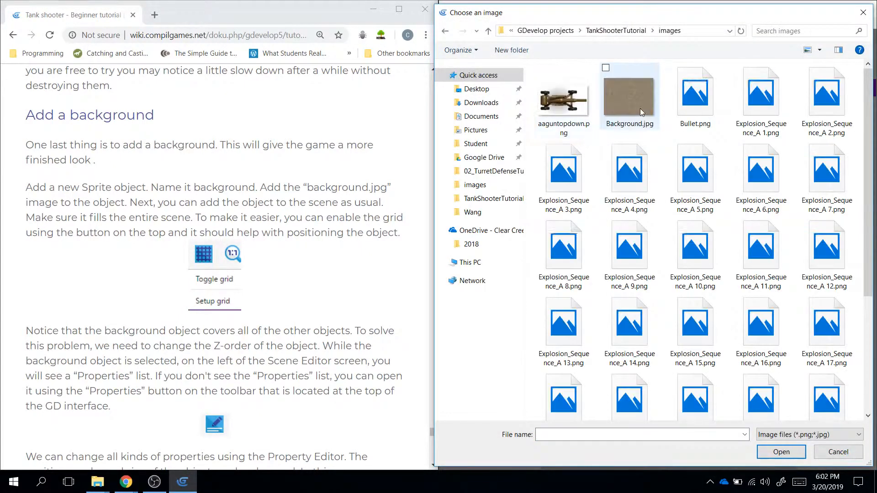
pyautogui.doubleClick(640, 108)
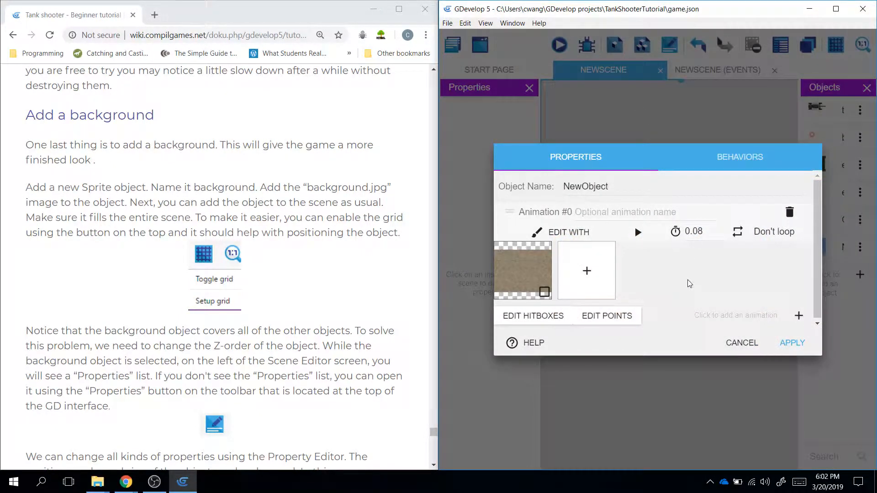
pyautogui.click(790, 344)
# Step: Place the background sprite in the scene and move it over the game frame, at about X -2, Y 0
pyautogui.moveTo(804, 247); pyautogui.dragTo(619, 270)
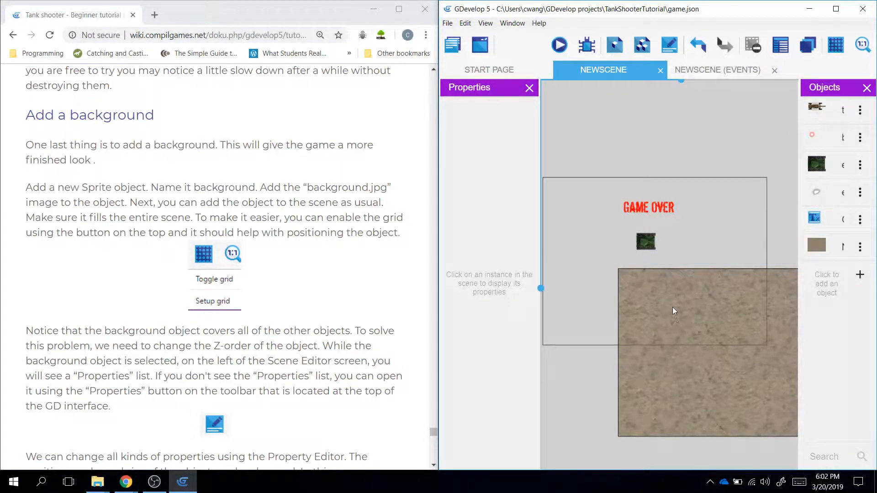
pyautogui.moveTo(673, 307); pyautogui.dragTo(596, 213)
pyautogui.click(635, 358)
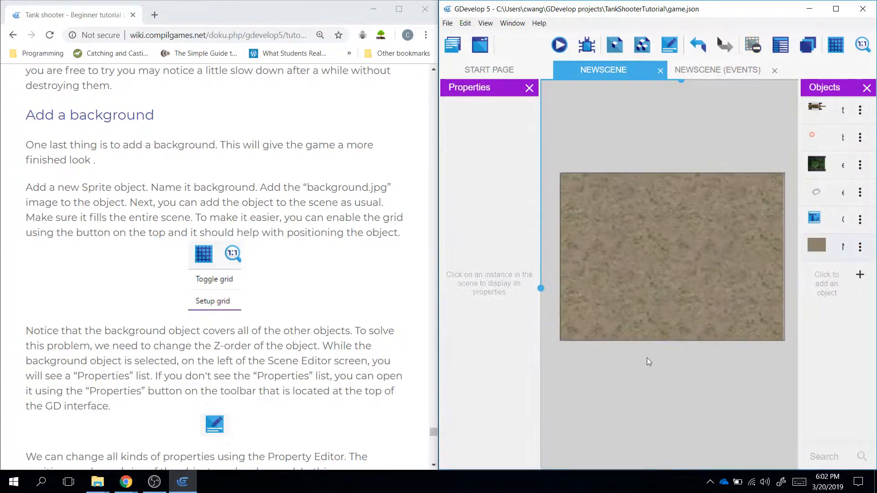
pyautogui.click(703, 261)
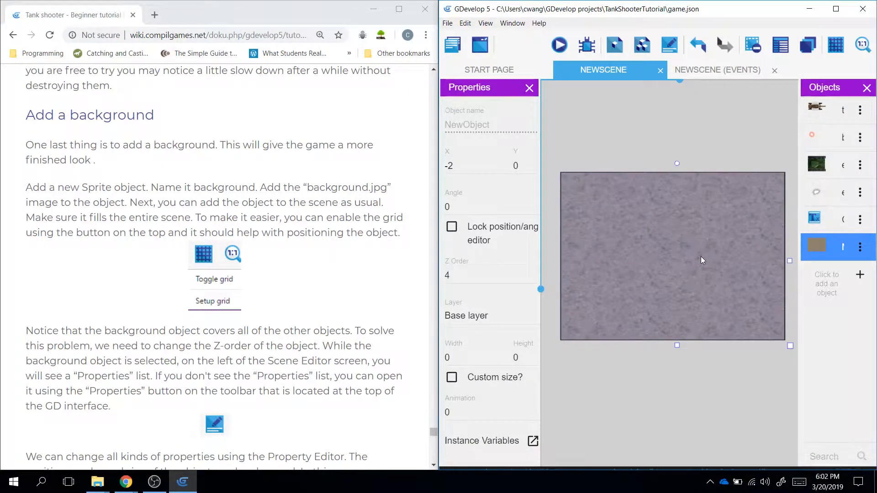
pyautogui.click(717, 133)
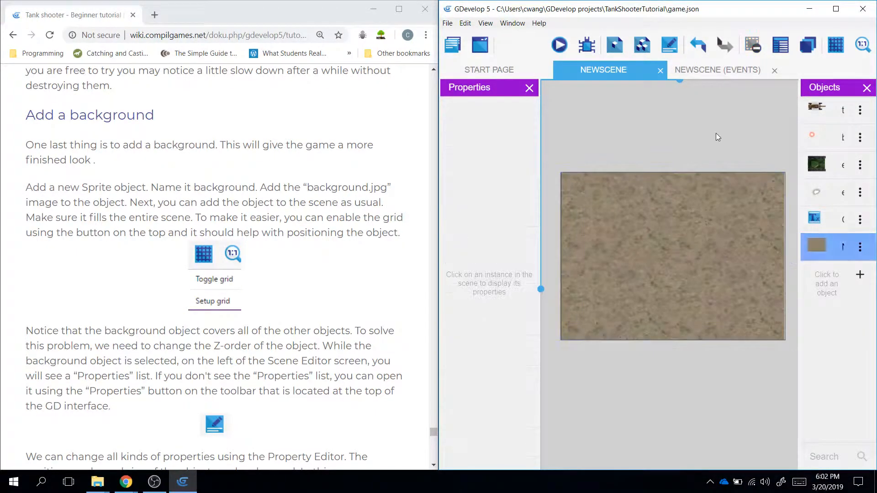
# Step: Align the background to X 0, Y 0 with the help of the scene grid, and hide the grid again
pyautogui.click(836, 44)
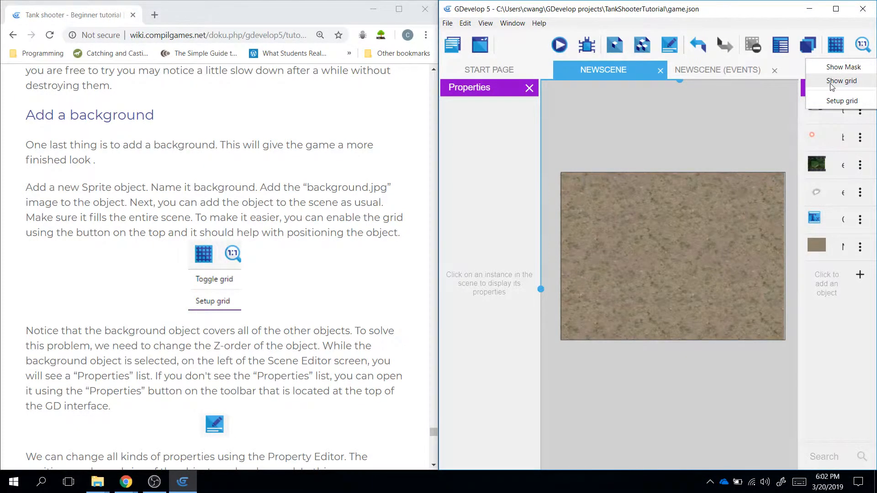
pyautogui.click(832, 82)
pyautogui.moveTo(661, 220); pyautogui.dragTo(664, 272)
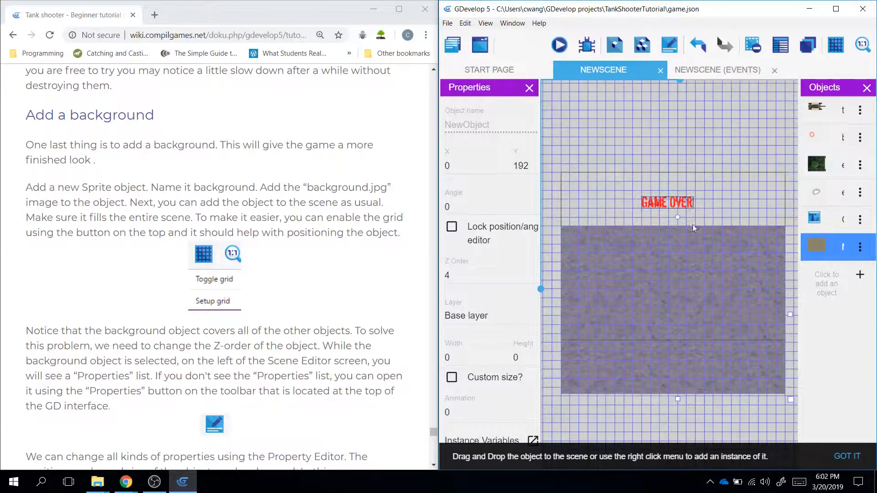
pyautogui.moveTo(668, 275); pyautogui.dragTo(662, 227)
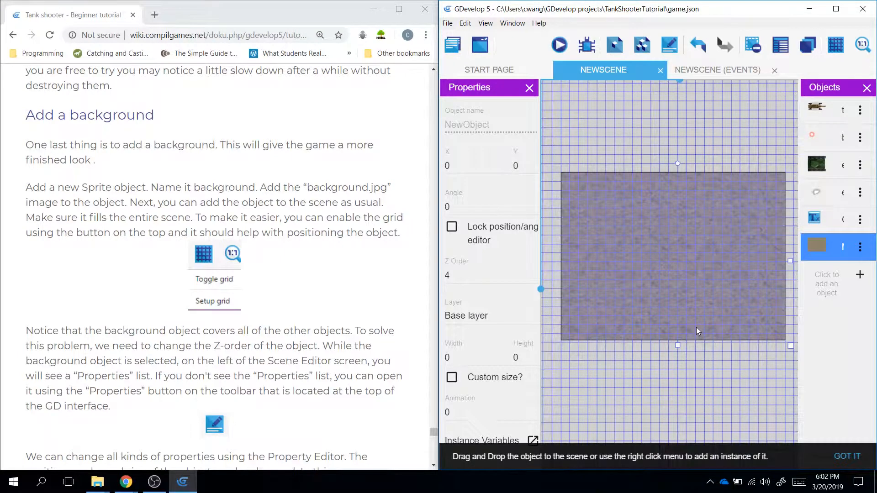
pyautogui.click(836, 45)
pyautogui.click(824, 81)
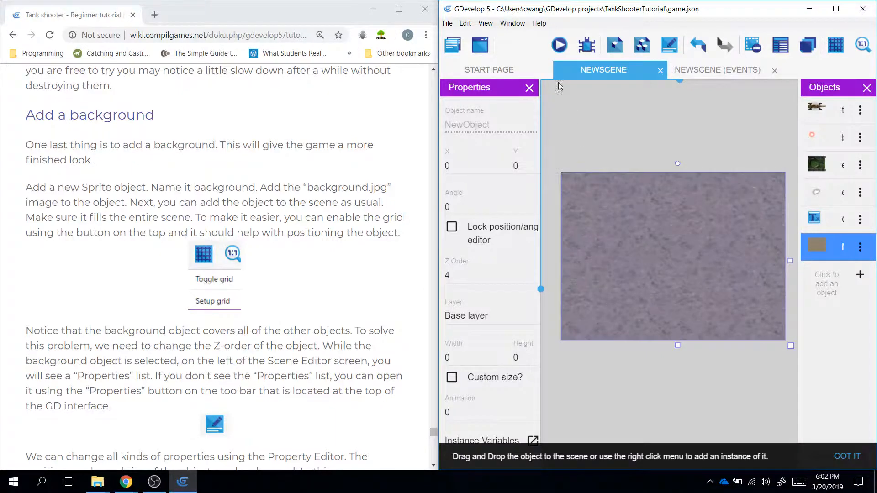
# Step: Save the project and run a preview of the game, closing the preview window when done
pyautogui.hotkey('ctrl', 's')
pyautogui.click(565, 48)
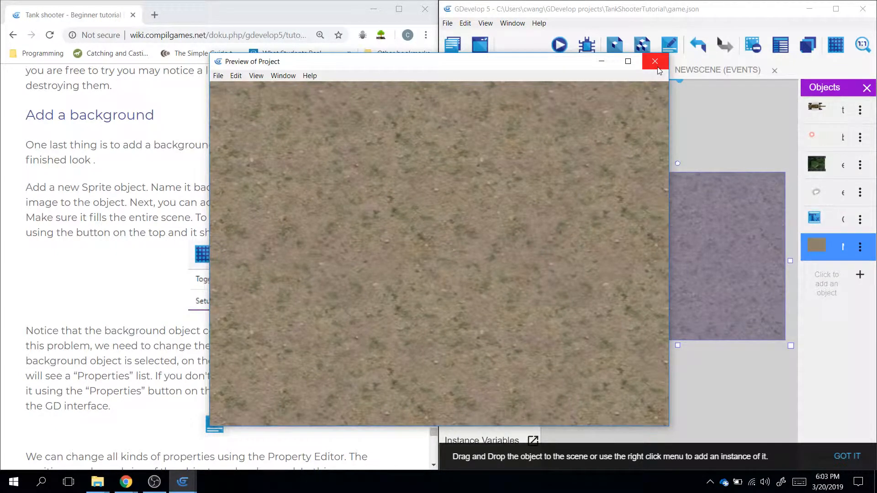
pyautogui.click(658, 68)
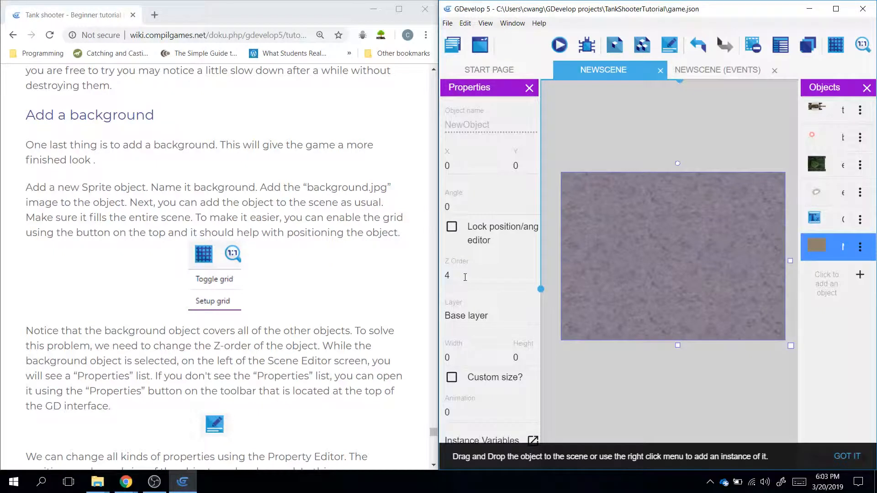
# Step: Set the background instance's Z order to -1 so it sits behind the other objects
pyautogui.doubleClick(465, 277)
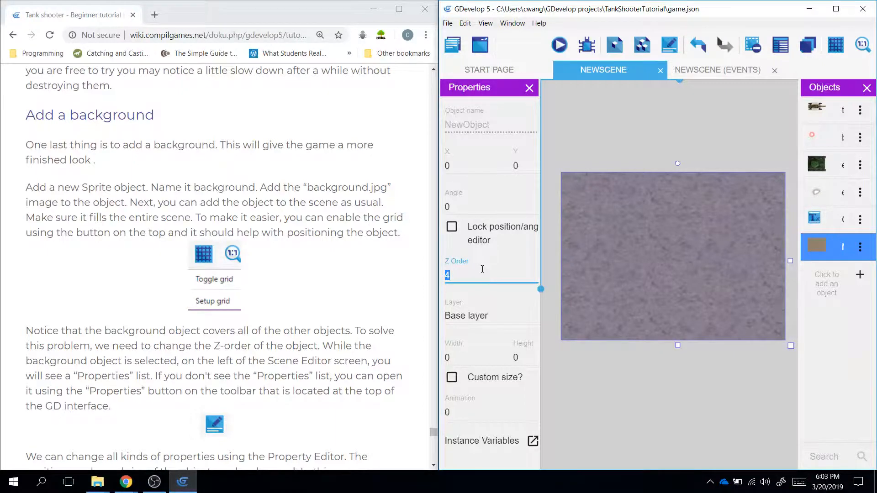
pyautogui.write('-1')
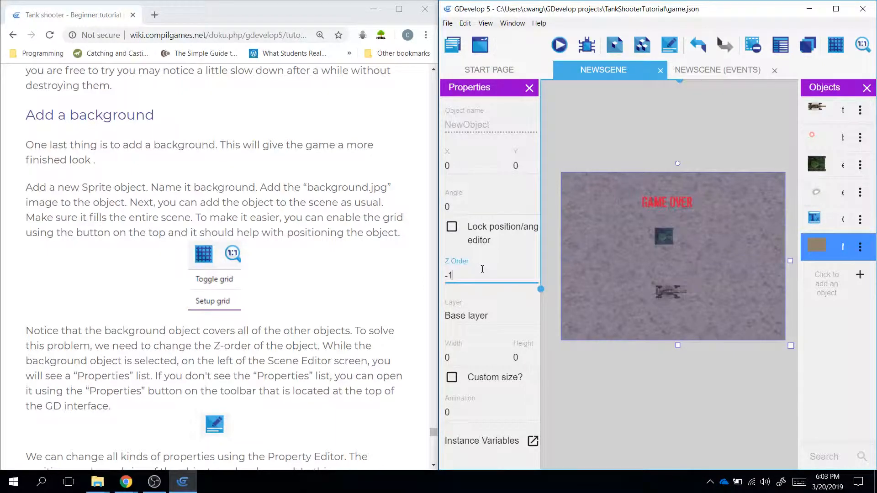
pyautogui.click(629, 128)
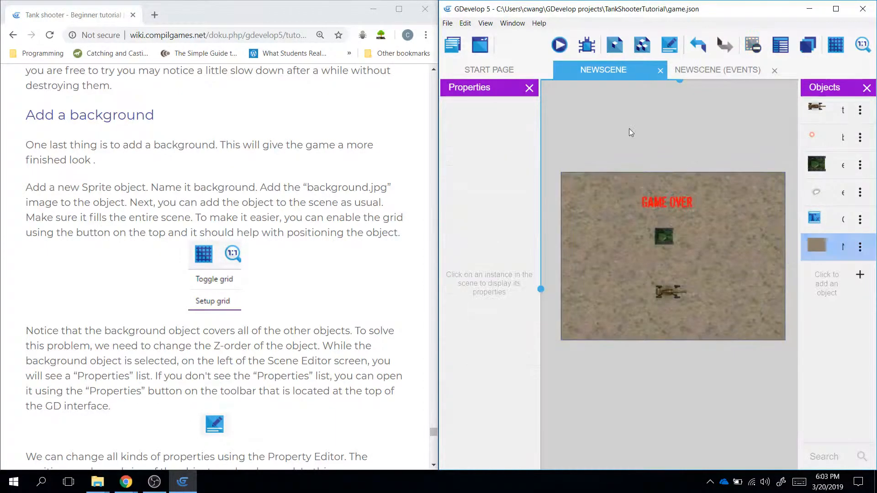
# Step: Check the Z order of the background, turret, enemy and Game Over text instances in the scene
pyautogui.click(736, 243)
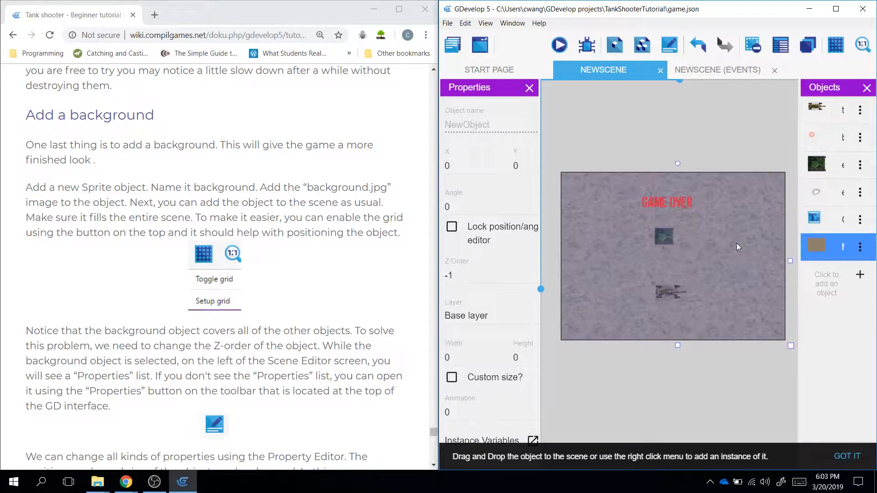
pyautogui.click(667, 289)
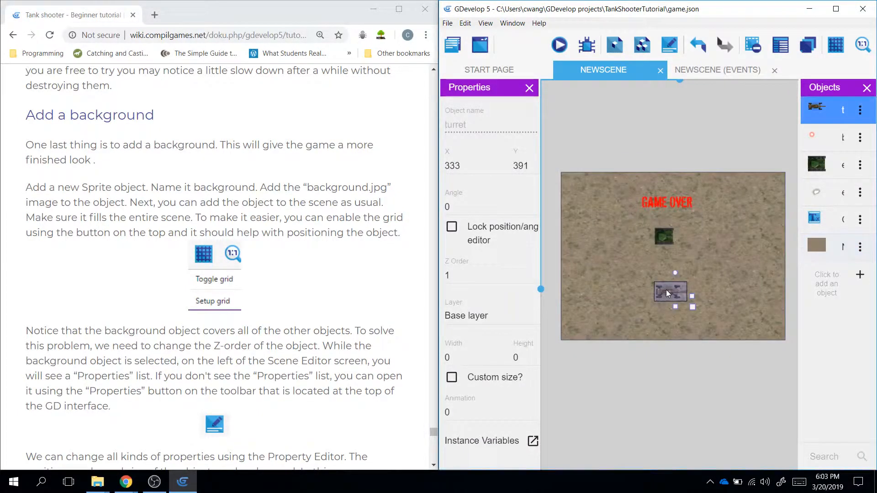
pyautogui.click(658, 240)
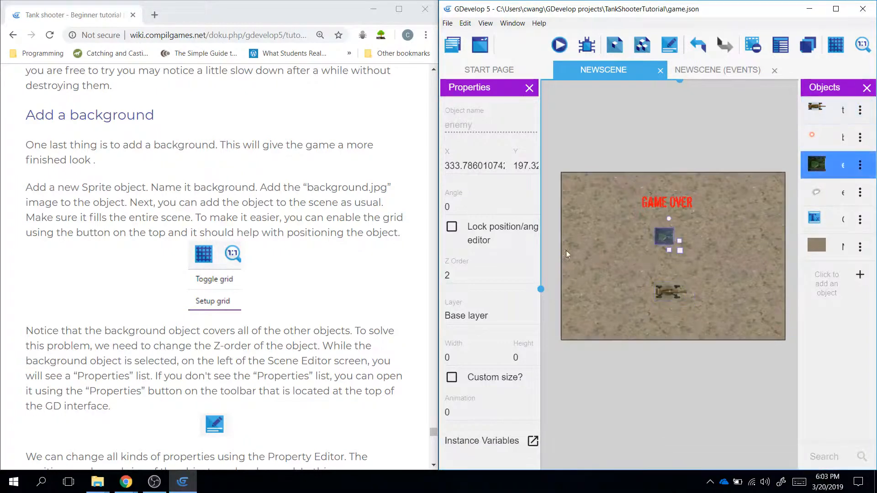
pyautogui.click(652, 203)
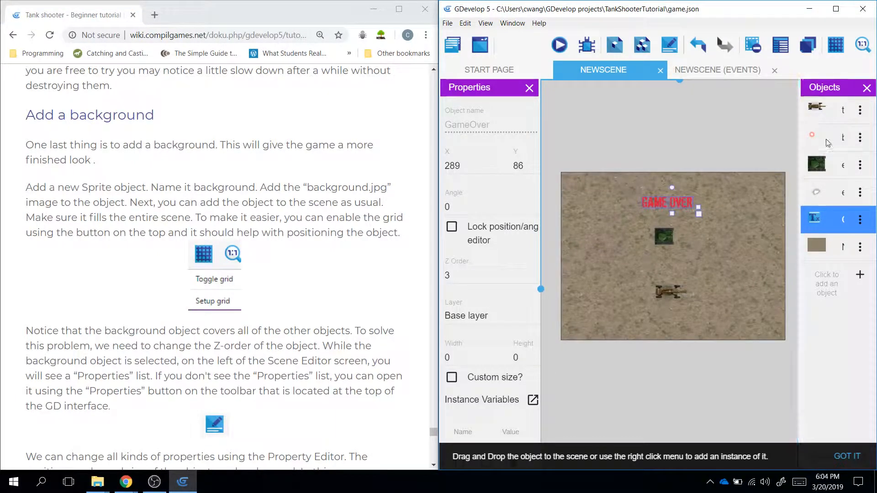
# Step: Place a second enemy at about X 184, Y 245 to compare Z orders, and delete it from the scene
pyautogui.moveTo(819, 169); pyautogui.dragTo(620, 251)
pyautogui.click(620, 252)
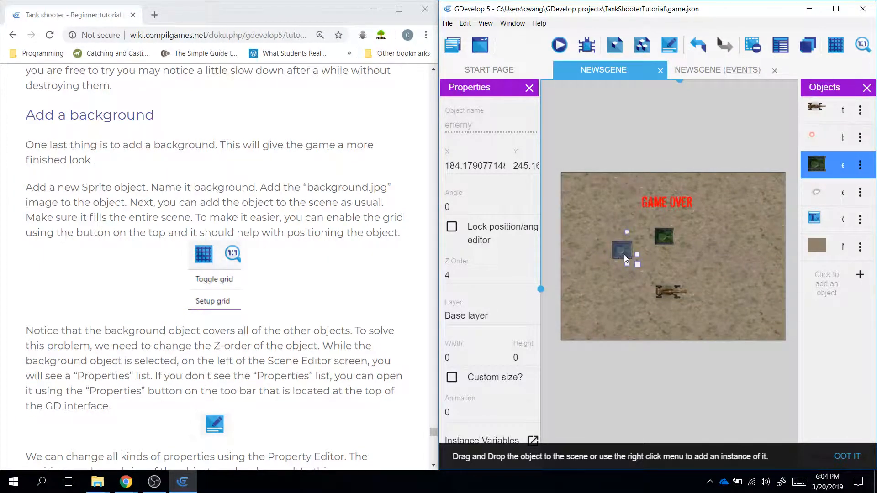
pyautogui.click(663, 238)
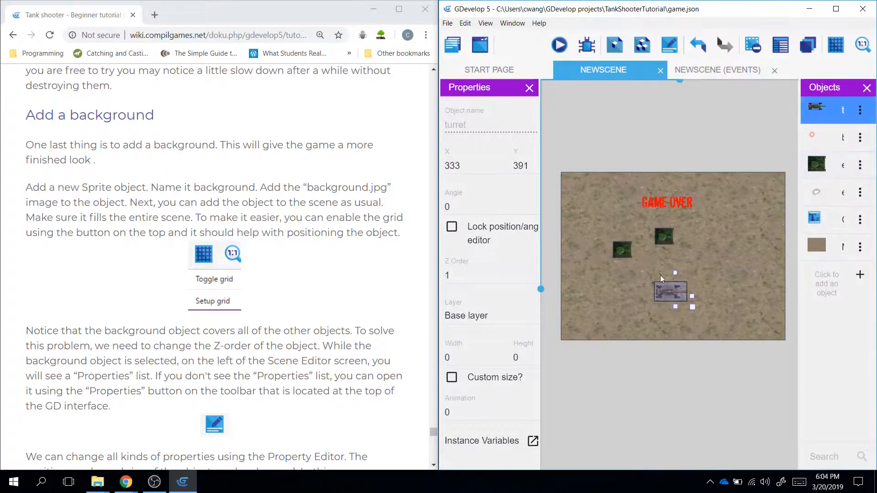
pyautogui.click(663, 206)
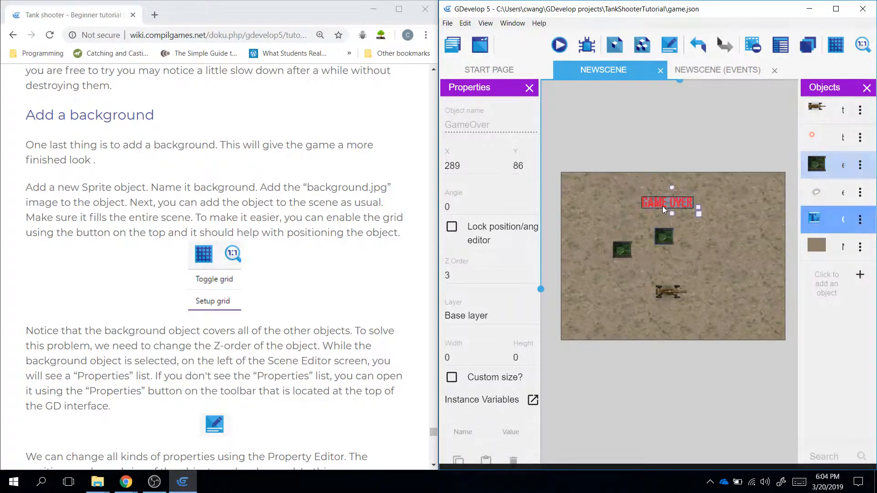
pyautogui.click(624, 252)
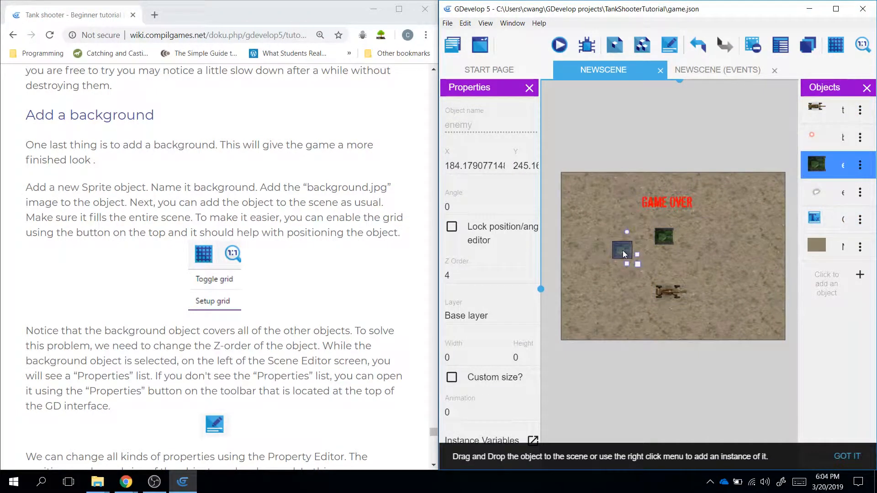
pyautogui.press('Delete')
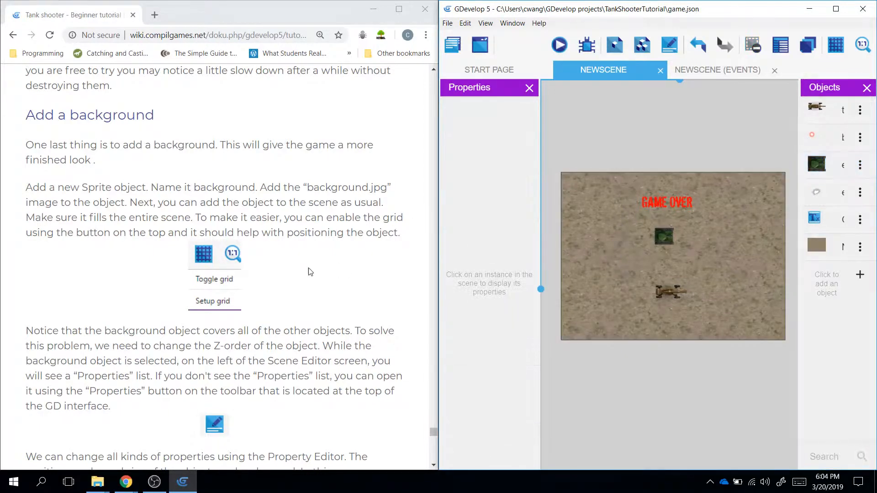
# Step: Bring up the tutorial's Add comments section, delete the enemy instance from the scene, and save the project
pyautogui.scroll(-15, 310, 271)
pyautogui.scroll(2, 311, 272)
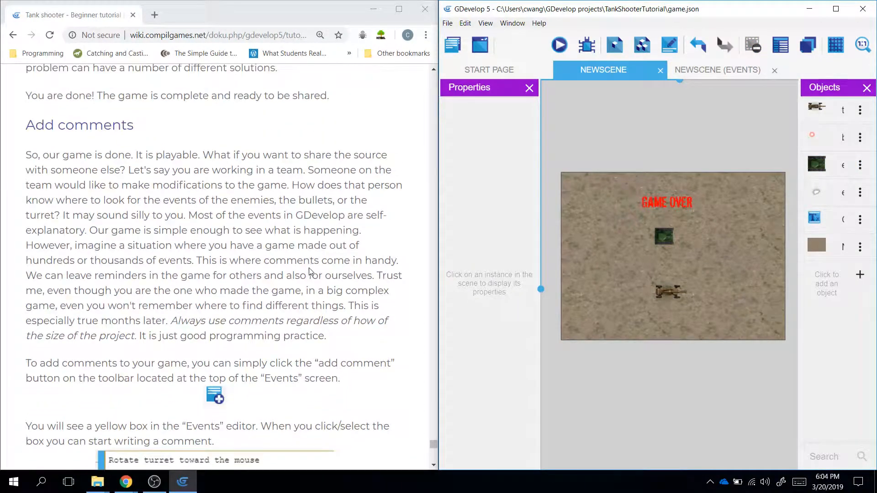
pyautogui.click(669, 243)
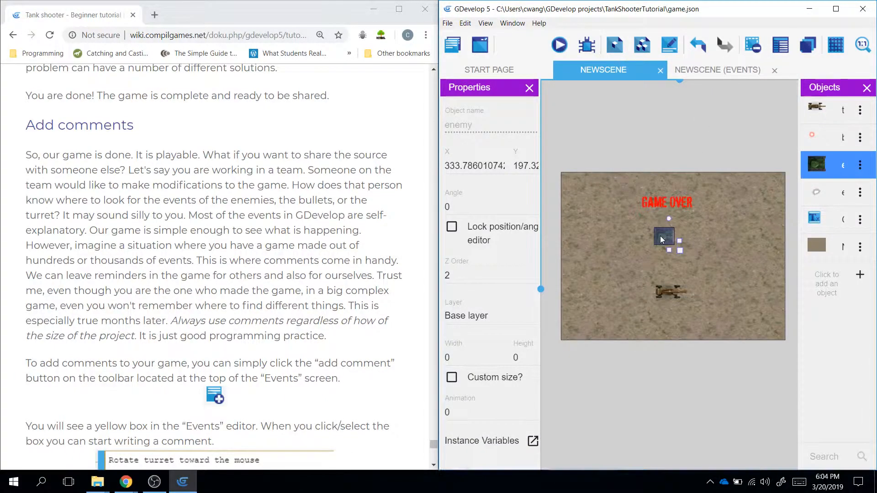
pyautogui.press('Delete')
pyautogui.hotkey('ctrl', 's')
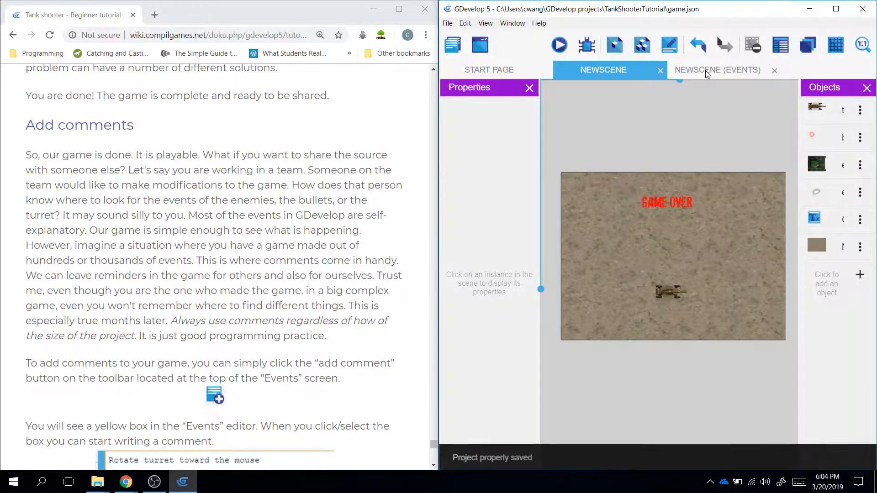
# Step: Add an empty comment event at the end of the NewScene events
pyautogui.click(709, 69)
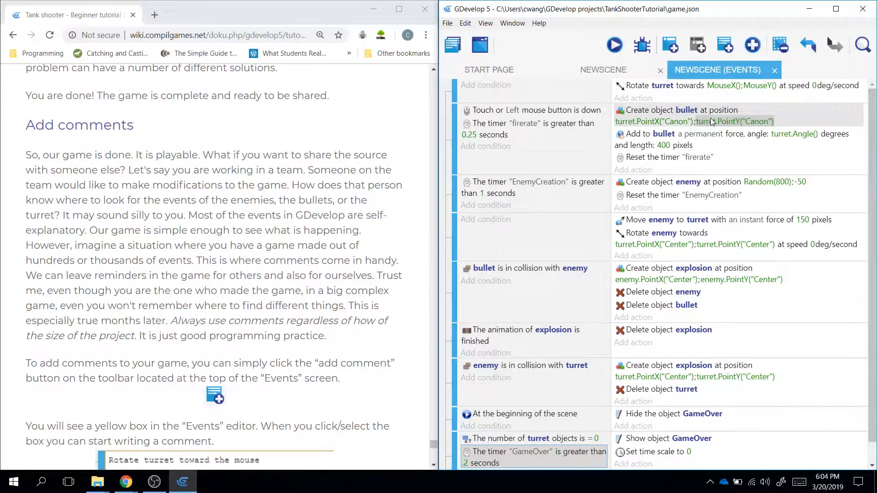
pyautogui.scroll(-1, 663, 171)
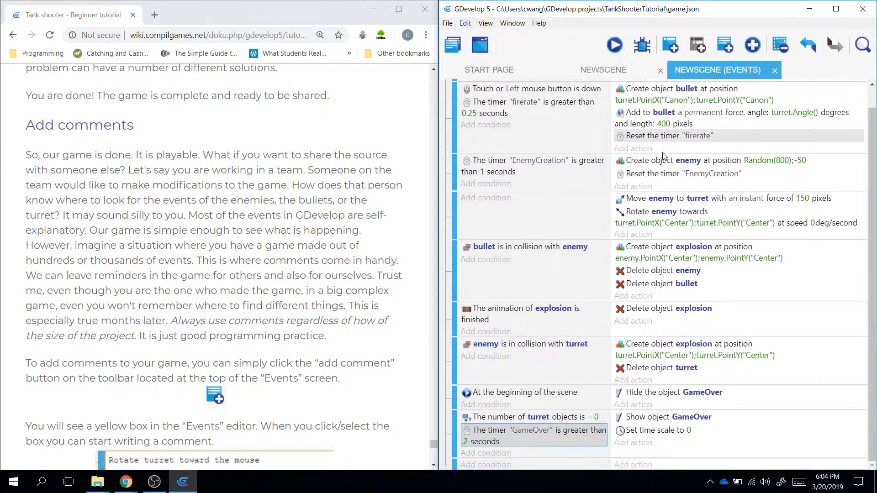
pyautogui.scroll(1, 663, 171)
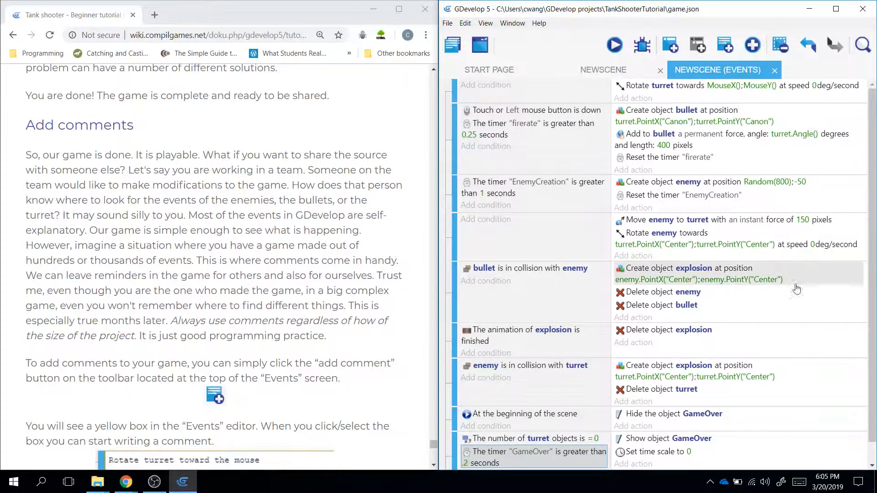
pyautogui.scroll(-1, 588, 269)
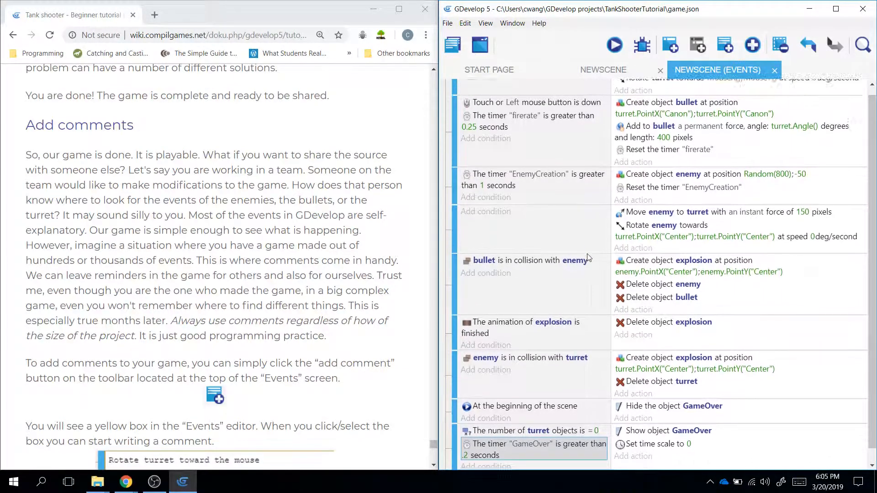
pyautogui.scroll(1, 588, 257)
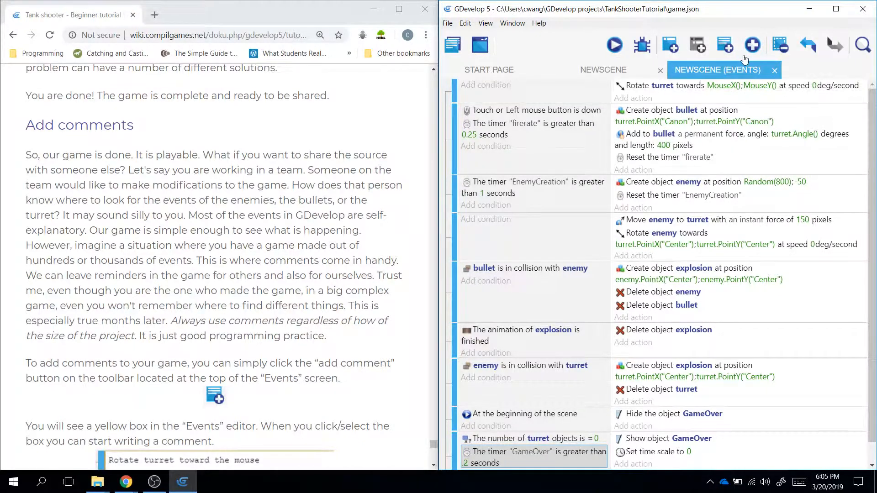
pyautogui.click(753, 45)
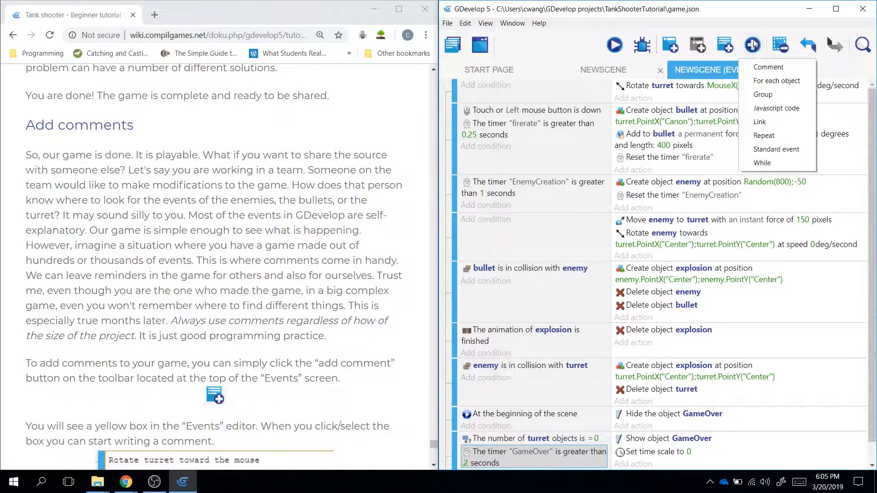
pyautogui.click(768, 67)
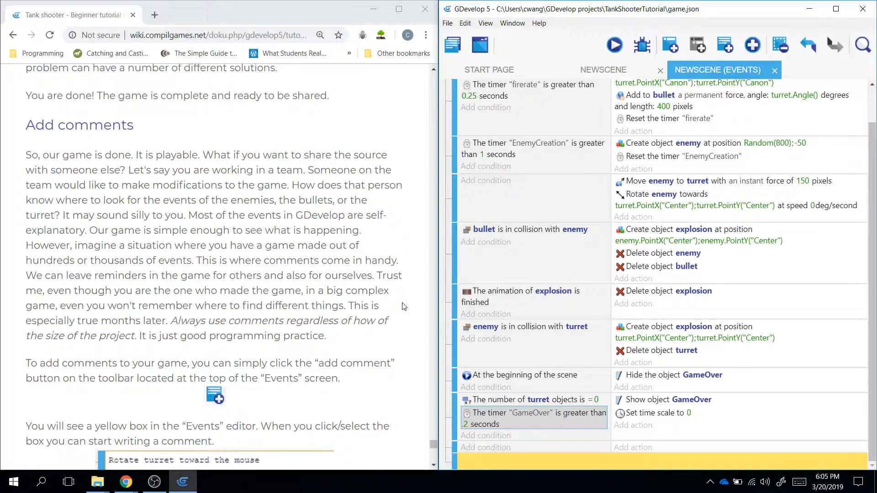
# Step: Show the tutorial's example of commented events and delete the empty event just above the new comment
pyautogui.scroll(-5, 405, 306)
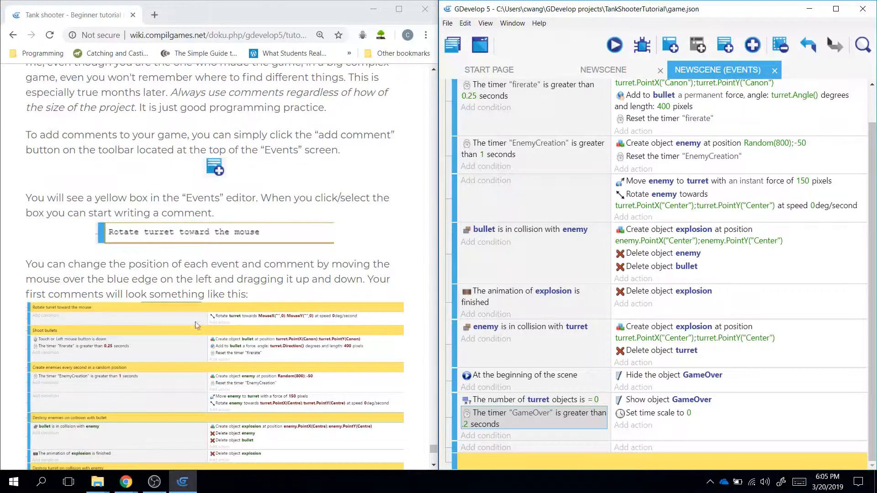
pyautogui.scroll(-3, 198, 326)
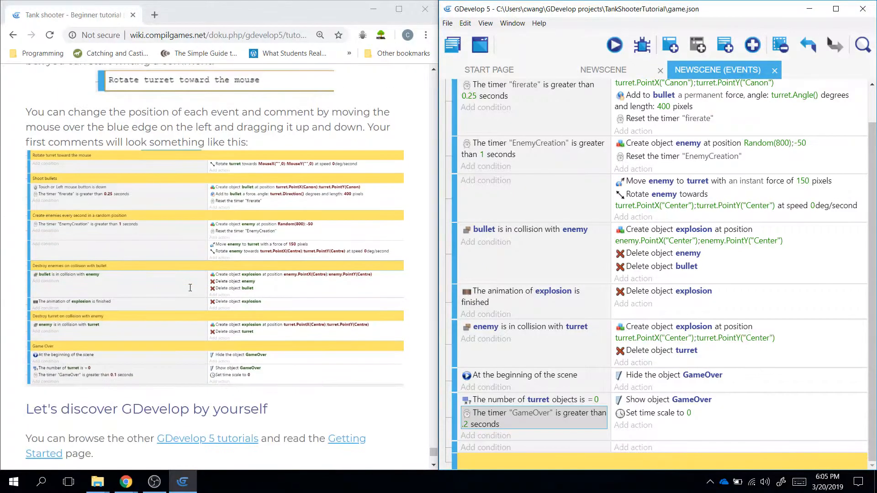
pyautogui.click(457, 449)
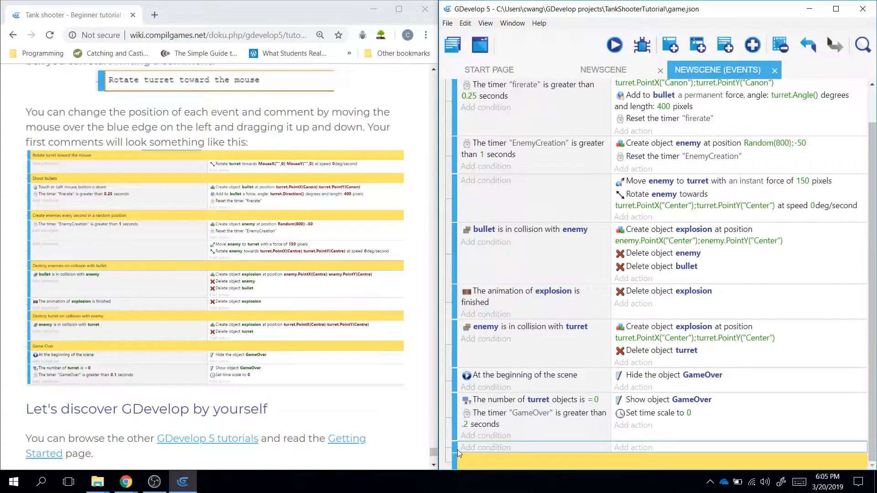
pyautogui.press('Delete')
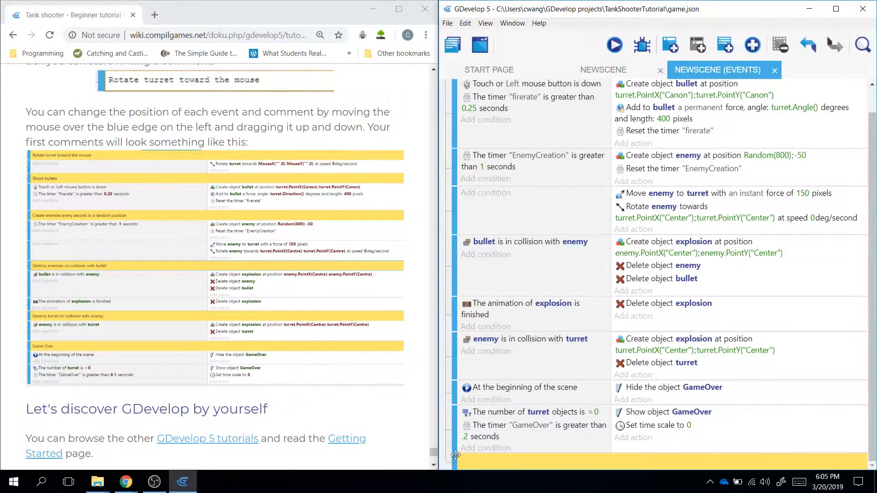
# Step: Move the comment directly above the "At the beginning of the scene" event and write "Game Over" in it
pyautogui.moveTo(455, 459); pyautogui.dragTo(460, 384)
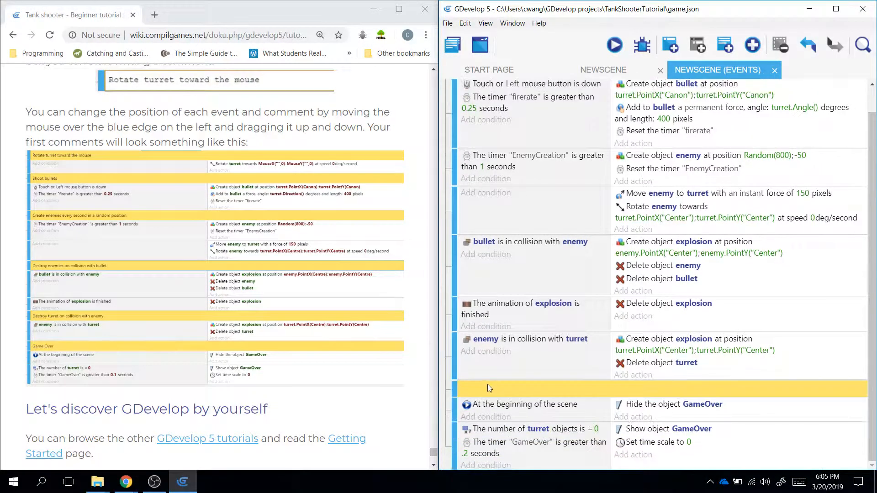
pyautogui.click(487, 386)
pyautogui.write('Game Over')
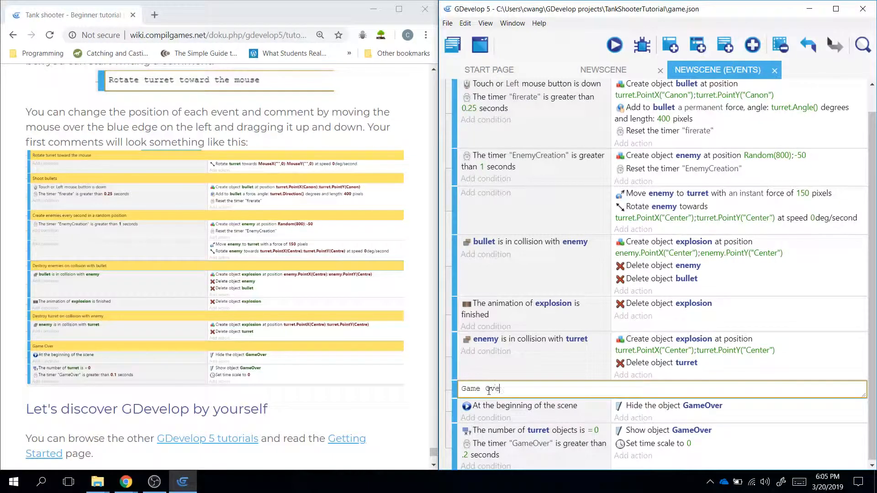
# Step: Add the comment "Destroy turret on collision with enemy" above the event where enemy collides with turret
pyautogui.click(753, 44)
pyautogui.click(768, 66)
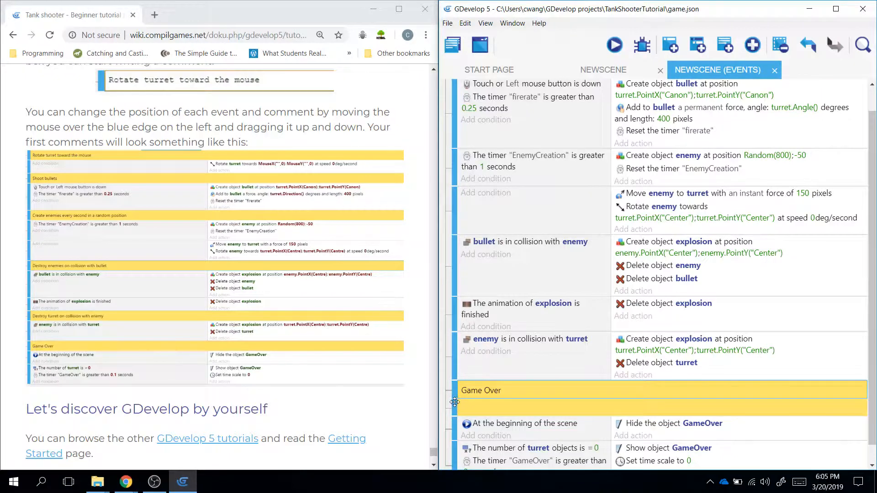
pyautogui.moveTo(453, 407); pyautogui.dragTo(448, 341)
pyautogui.click(520, 343)
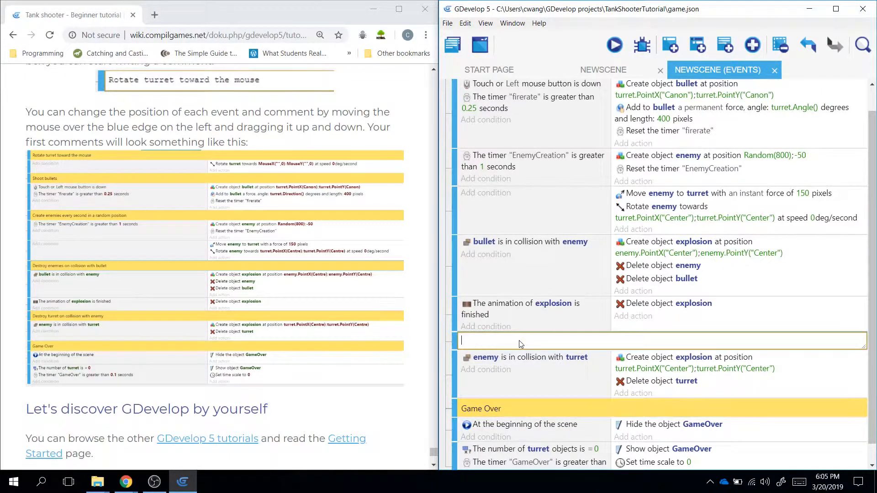
pyautogui.write('Destroy turret on collision with enemy')
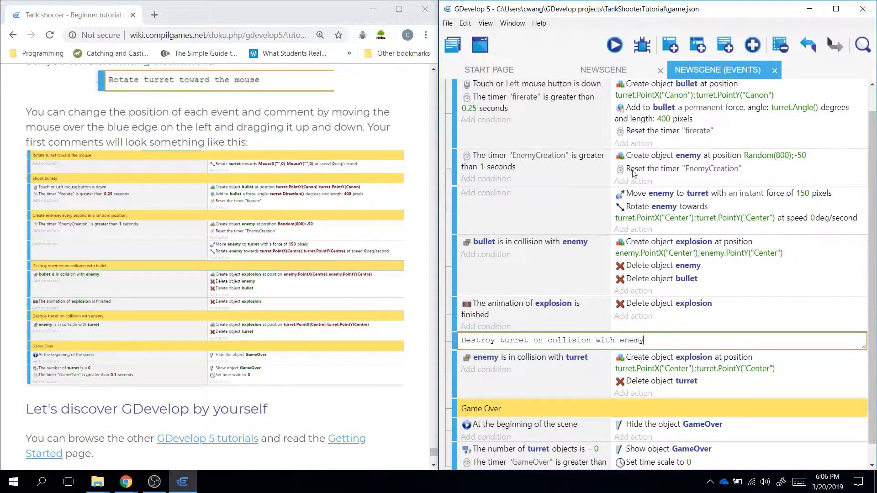
# Step: Add the comment "Destroy enemies colliding with bullet" above the event where bullet collides with enemy
pyautogui.click(752, 44)
pyautogui.click(780, 67)
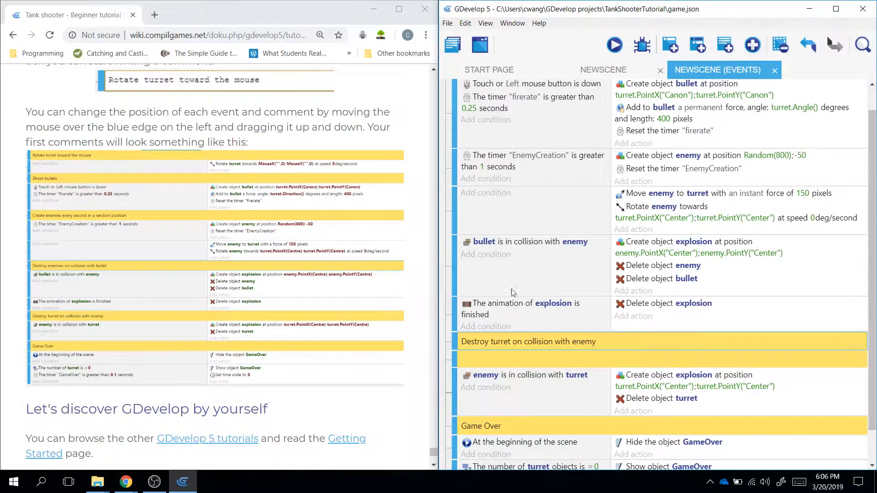
pyautogui.moveTo(454, 359); pyautogui.dragTo(453, 244)
pyautogui.click(533, 242)
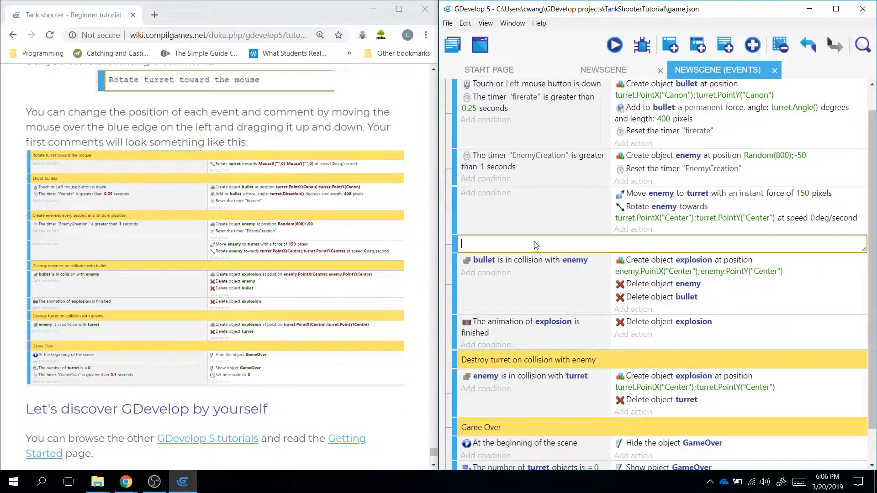
pyautogui.write('Destroy ee')
pyautogui.write('emies colliding with bullet')
pyautogui.scroll(1, 535, 245)
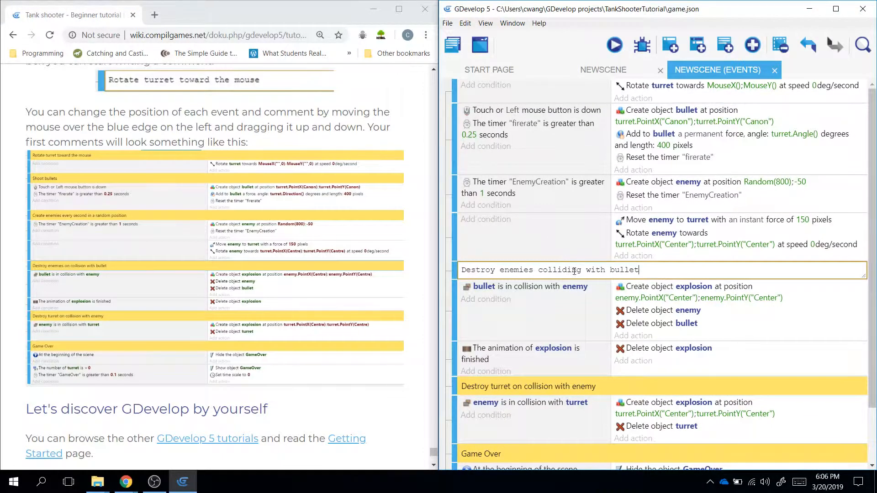
# Step: Add the comment "Spawn enemies at rate in random x position" above the "EnemyCreation" timer event
pyautogui.click(752, 45)
pyautogui.click(772, 64)
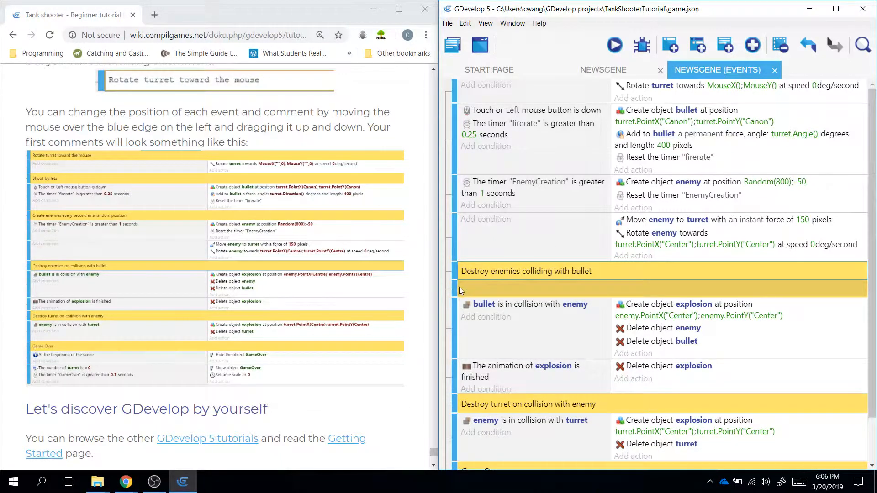
pyautogui.moveTo(458, 288); pyautogui.dragTo(447, 191)
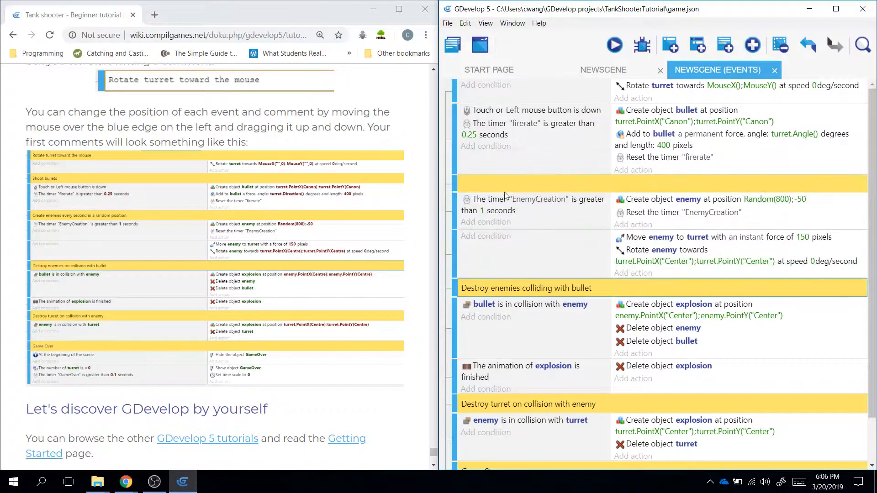
pyautogui.click(509, 183)
pyautogui.write('Create')
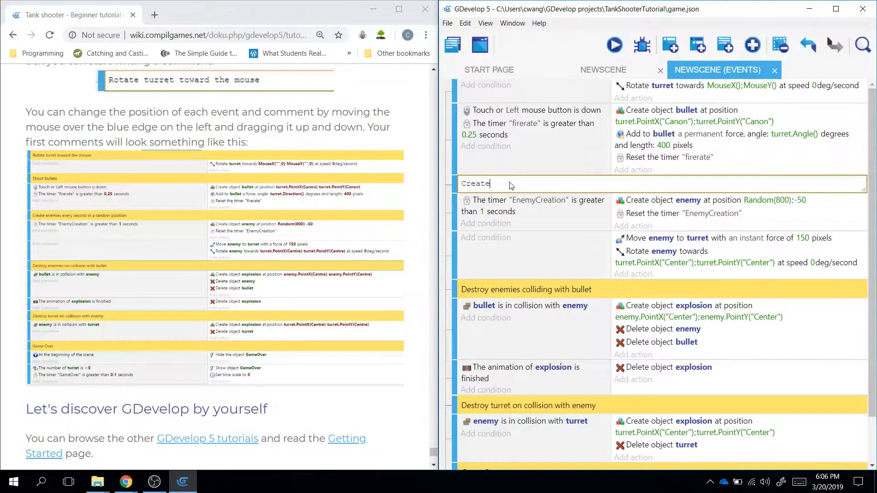
pyautogui.press('BackSpace')
pyautogui.press('BackSpace')
pyautogui.press('BackSpace')
pyautogui.press('BackSpace')
pyautogui.press('BackSpace')
pyautogui.write('Spawn enemies at rate in arandom po')
pyautogui.press('BackSpace')
pyautogui.press('BackSpace')
pyautogui.press('BackSpace')
pyautogui.press('BackSpace')
pyautogui.press('BackSpace')
pyautogui.press('BackSpace')
pyautogui.press('BackSpace')
pyautogui.press('BackSpace')
pyautogui.press('BackSpace')
pyautogui.press('BackSpace')
pyautogui.write('random s')
pyautogui.press('BackSpace')
pyautogui.write('posit')
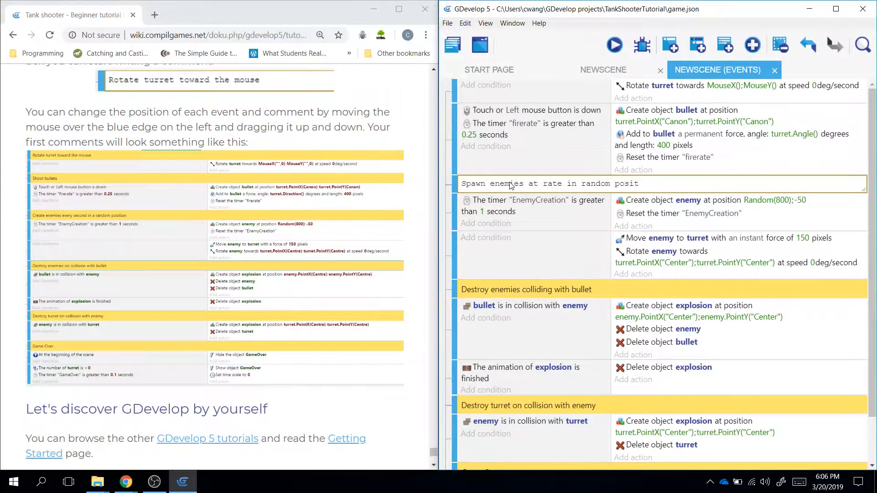
pyautogui.press('BackSpace')
pyautogui.press('BackSpace')
pyautogui.press('BackSpace')
pyautogui.write('x position')
# Step: Add the comment "Shoot bullets" above the event with the mouse button and "firerate" timer conditions
pyautogui.click(752, 44)
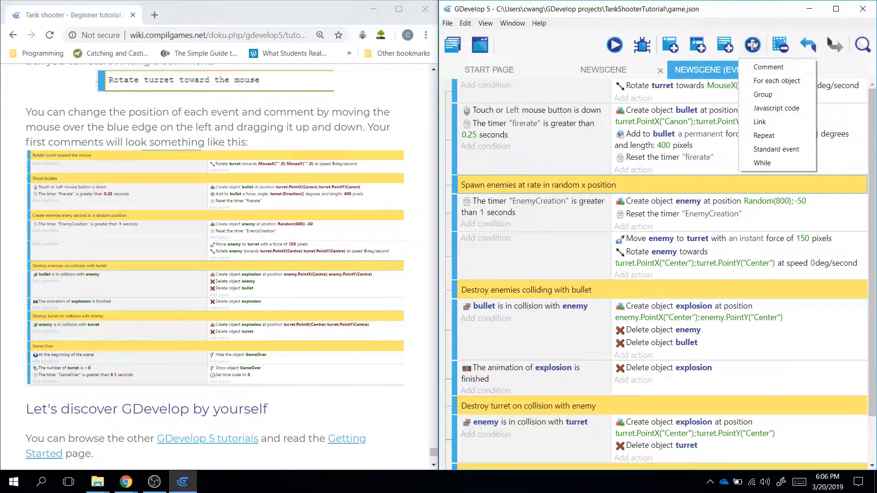
pyautogui.click(754, 64)
pyautogui.moveTo(450, 202); pyautogui.dragTo(463, 115)
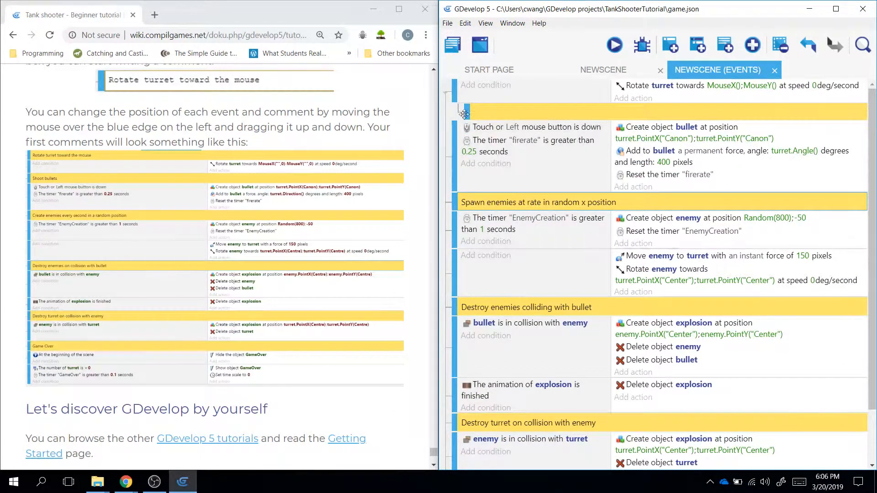
pyautogui.click(511, 111)
pyautogui.write('S')
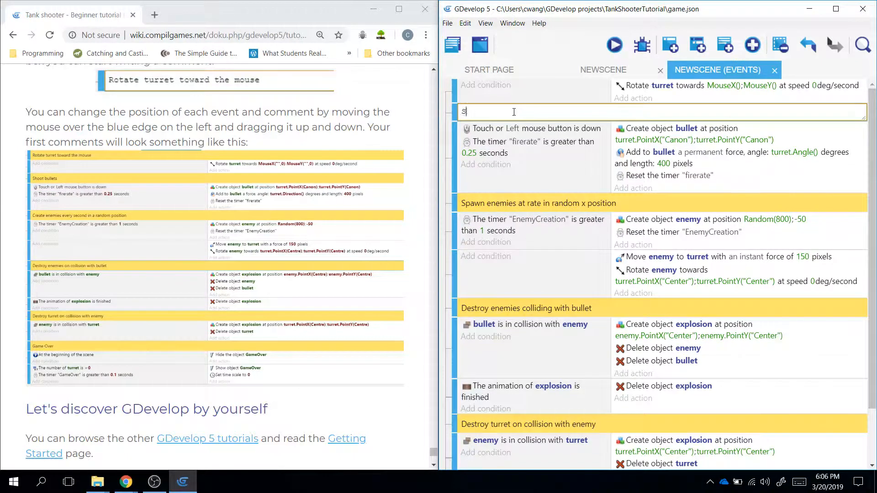
pyautogui.write('hoot bullets')
# Step: Add the comment "Rotate turret toward mouse" above the first event, which rotates the turret towards the mouse position
pyautogui.click(760, 42)
pyautogui.click(763, 64)
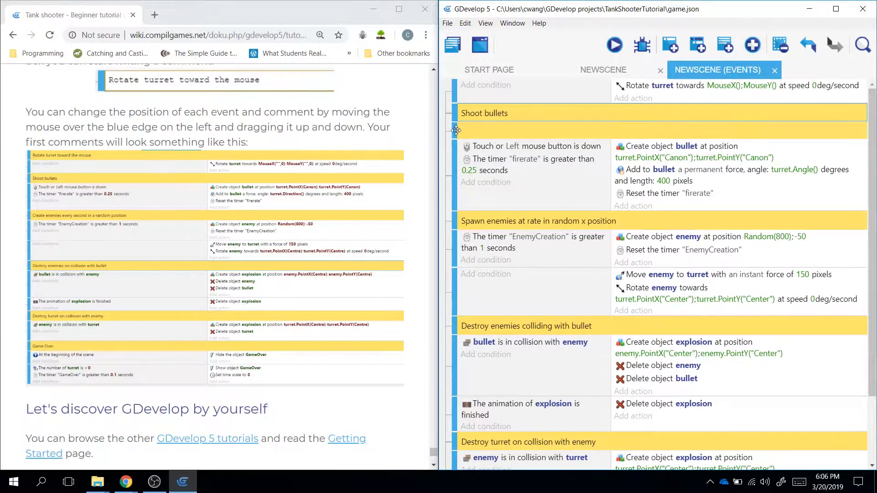
pyautogui.moveTo(456, 130); pyautogui.dragTo(453, 83)
pyautogui.click(487, 102)
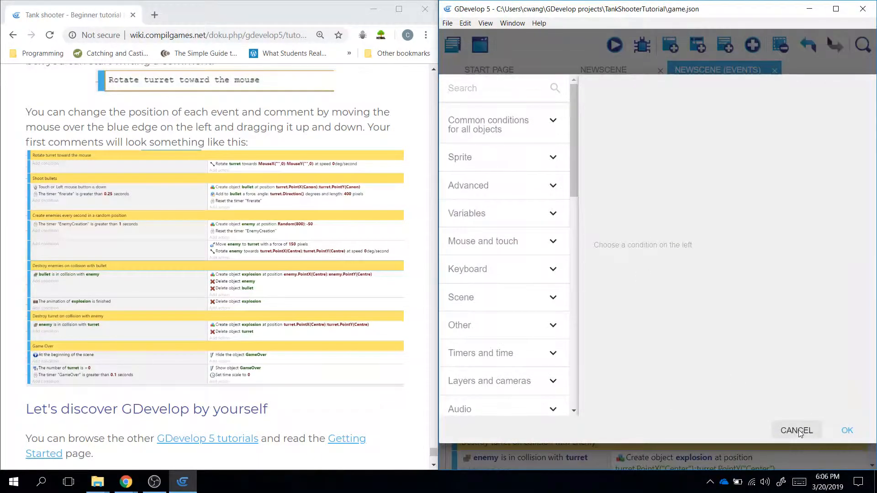
pyautogui.click(797, 431)
pyautogui.click(499, 87)
pyautogui.write('Ro')
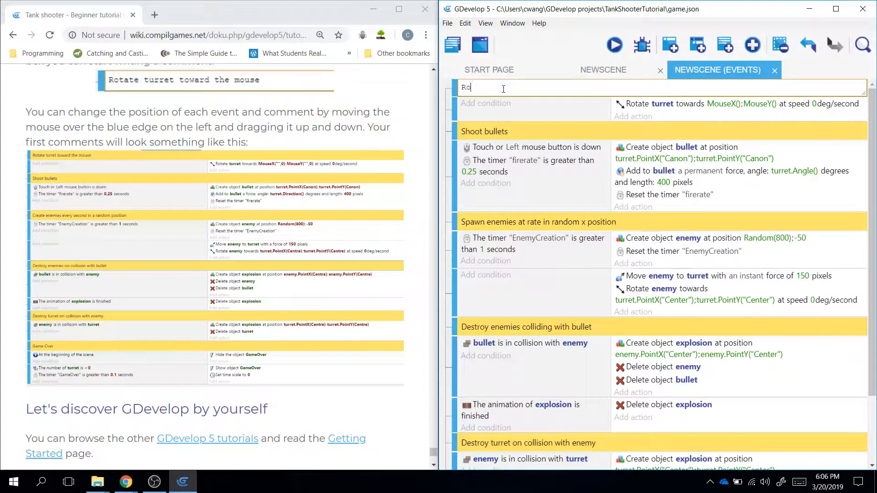
pyautogui.write('tate turret toward mouse')
pyautogui.click(588, 191)
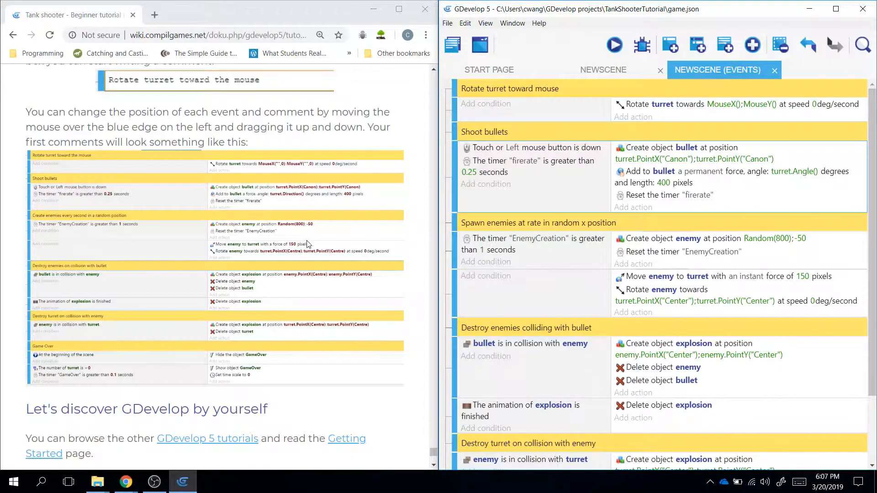
# Step: Save the project and run a preview, shooting at the enemy tanks, and move the preview window aside
pyautogui.scroll(-3, 650, 246)
pyautogui.scroll(3, 649, 246)
pyautogui.hotkey('ctrl', 's')
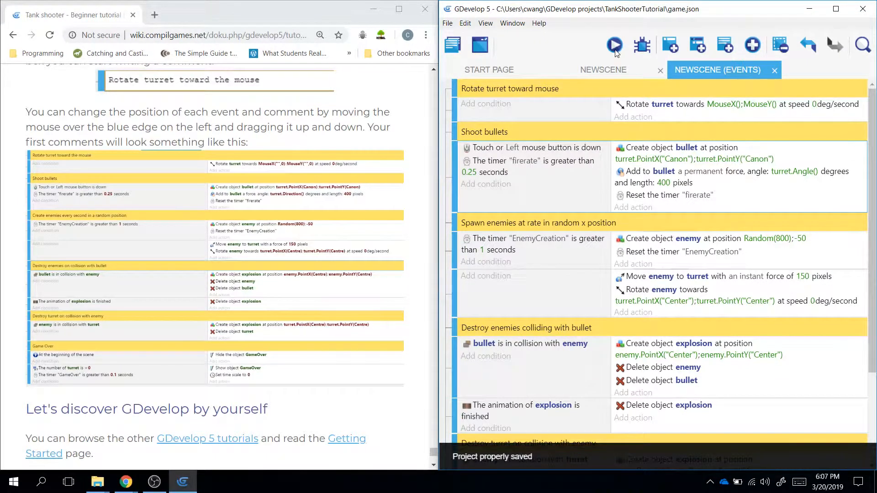
pyautogui.click(615, 46)
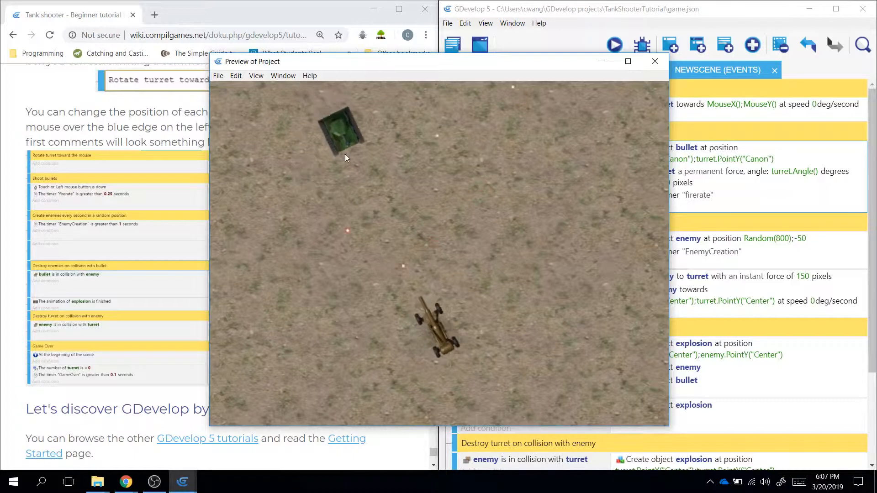
pyautogui.moveTo(344, 155)
pyautogui.mouseDown()
pyautogui.moveTo(464, 152)
pyautogui.moveTo(582, 169)
pyautogui.moveTo(580, 156)
pyautogui.moveTo(528, 122)
pyautogui.moveTo(324, 108)
pyautogui.moveTo(298, 122)
pyautogui.moveTo(488, 226)
pyautogui.mouseUp()
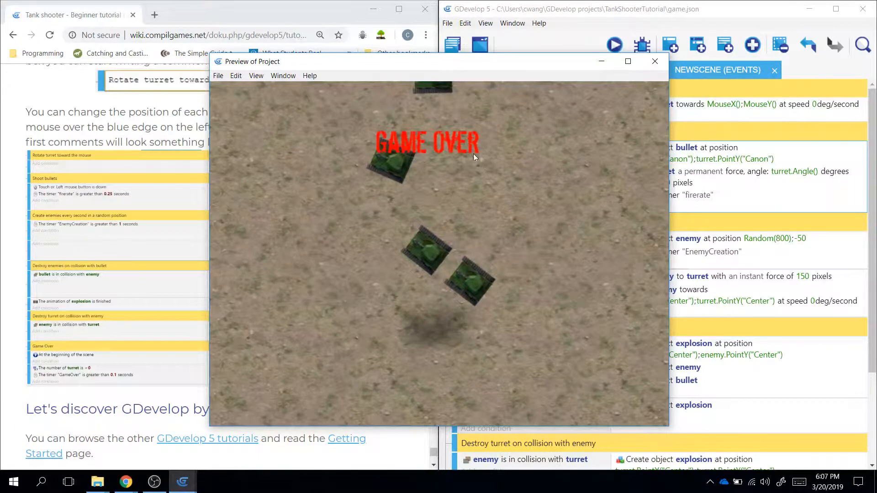
pyautogui.moveTo(587, 59); pyautogui.dragTo(471, 59)
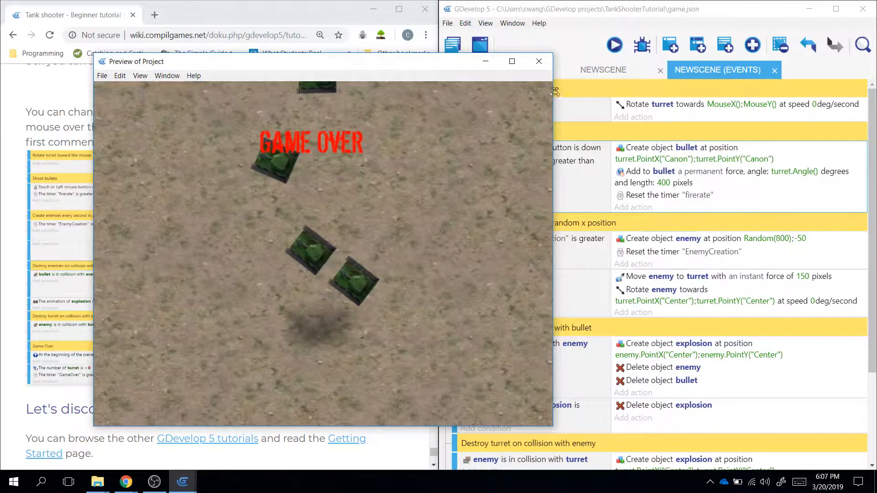